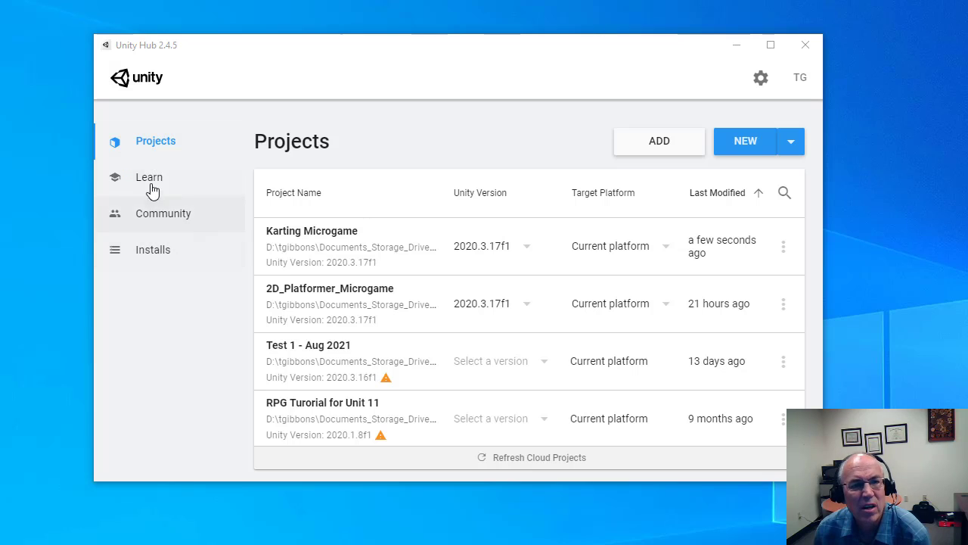
# - Start a new Unity Hub project and browse the templates down to Karting Microgame
pyautogui.click(744, 145)
pyautogui.moveTo(810, 113); pyautogui.dragTo(369, 36)
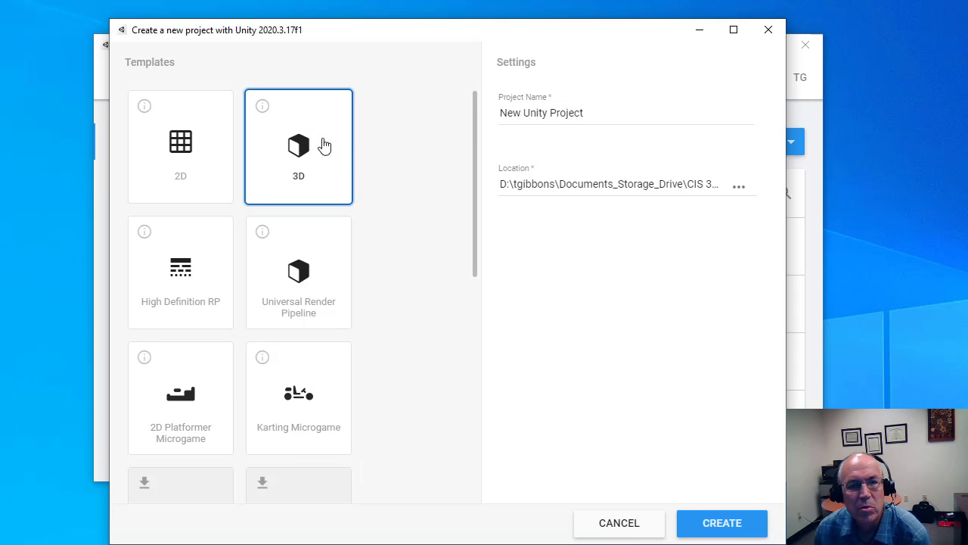
pyautogui.scroll(-1, 318, 238)
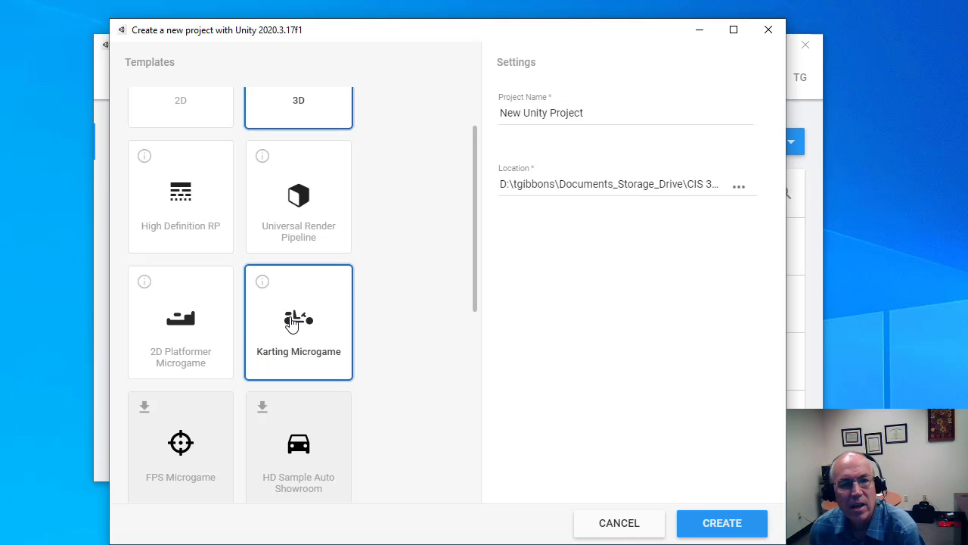
# - Replace the default project name with 'LearnAct-Karting'
pyautogui.moveTo(588, 113); pyautogui.dragTo(443, 130)
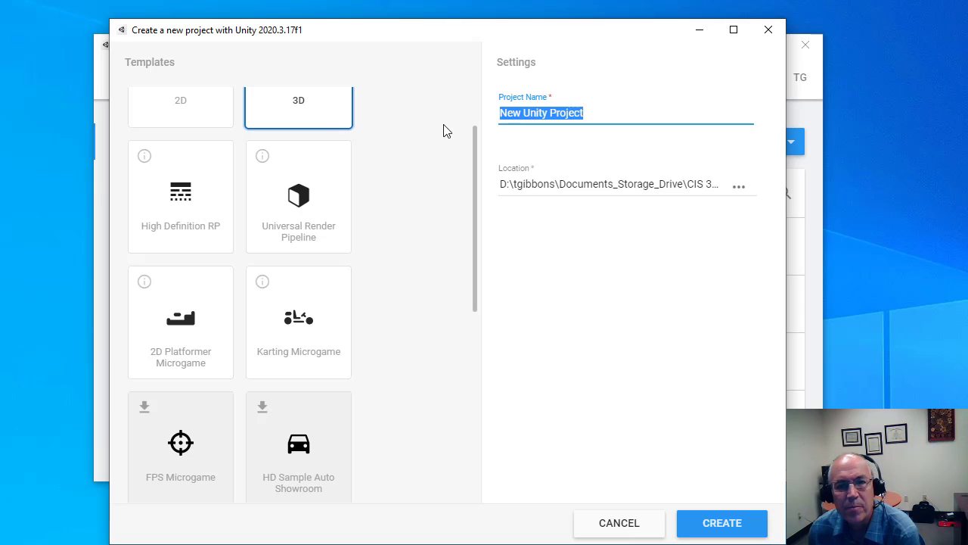
pyautogui.write('LA')
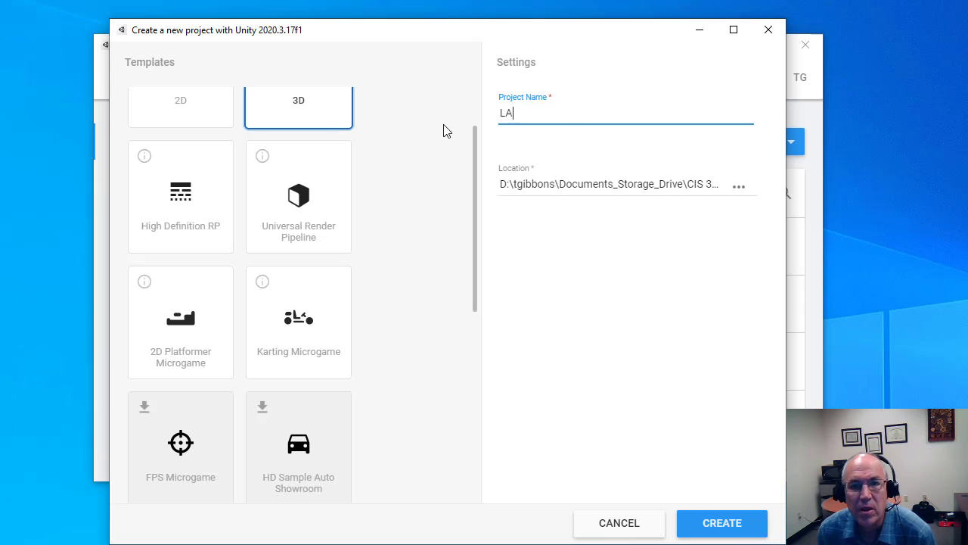
pyautogui.write('earnAct-')
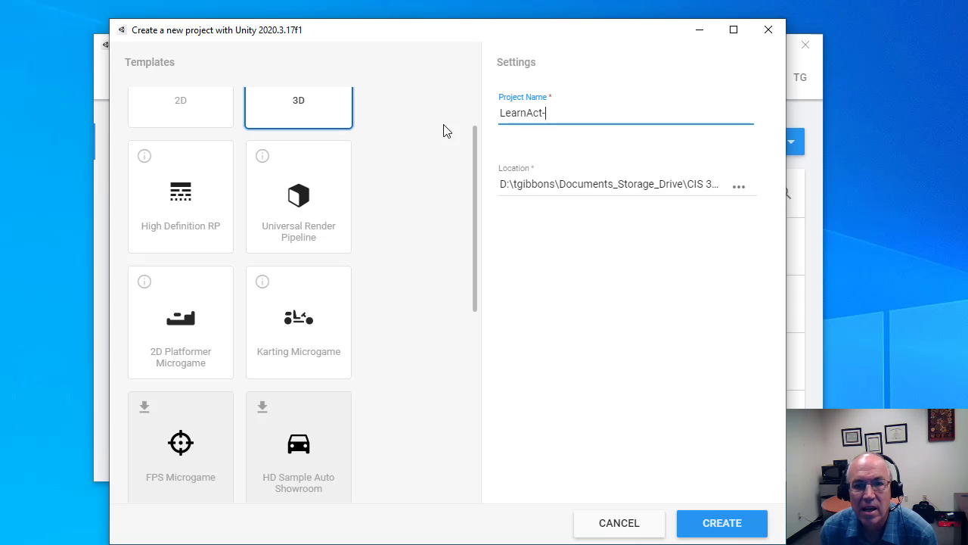
pyautogui.write('Karting')
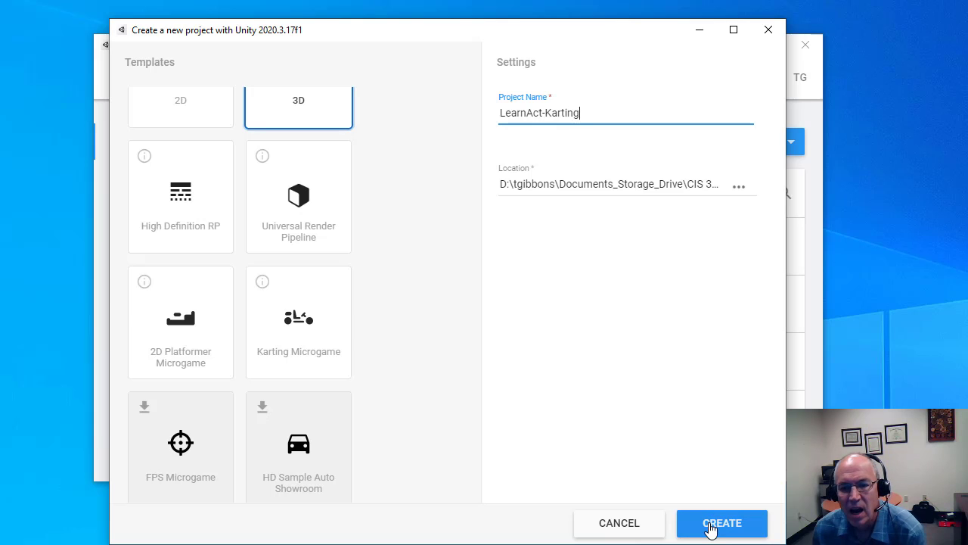
# - Create the Karting Microgame project and wait for the editor's welcome window
pyautogui.click(710, 530)
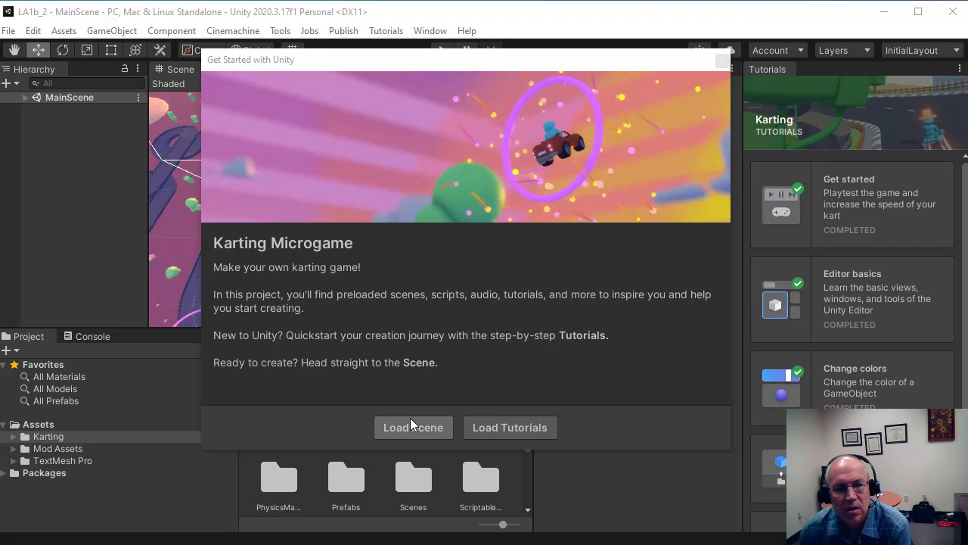
# - Load the tutorials, begin Get started, and briefly play then stop the kart game
pyautogui.click(521, 429)
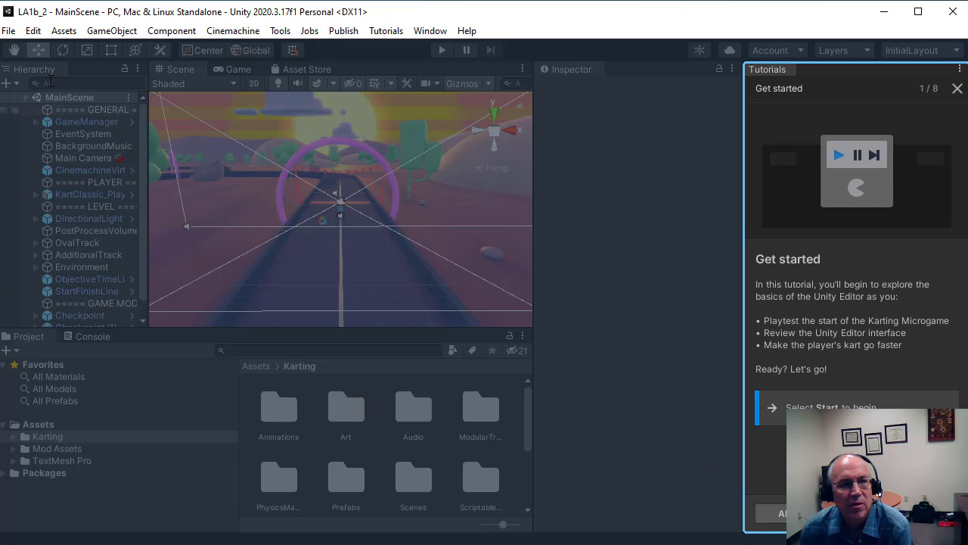
pyautogui.click(386, 32)
pyautogui.click(542, 30)
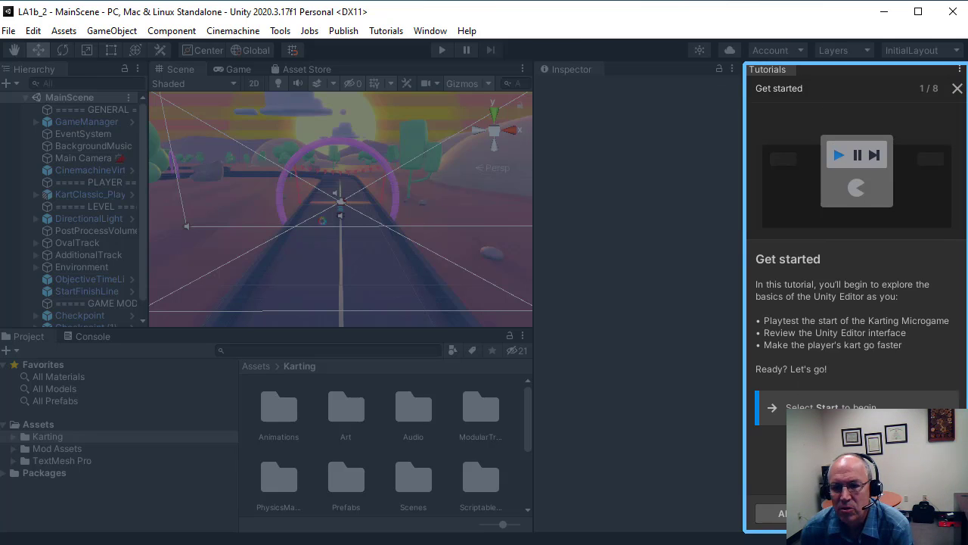
pyautogui.click(919, 512)
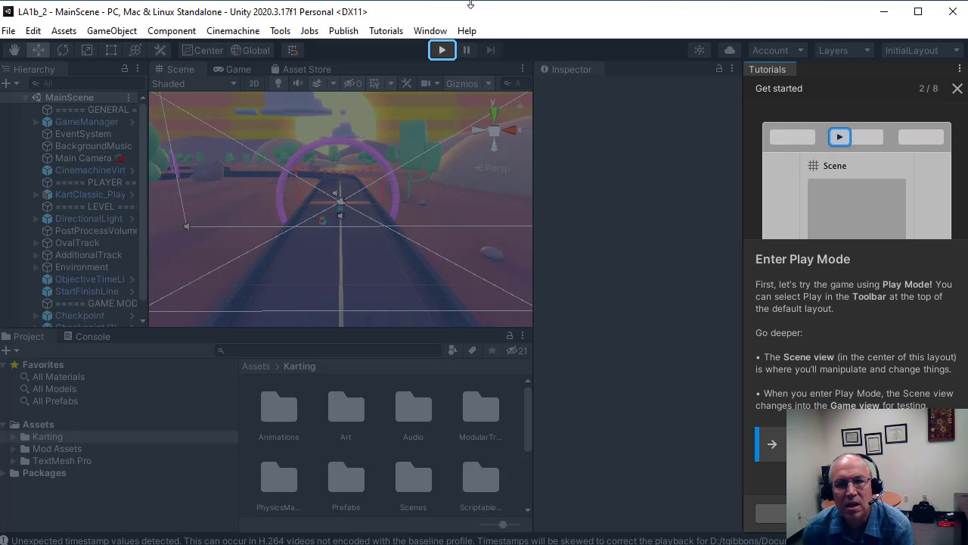
pyautogui.click(439, 52)
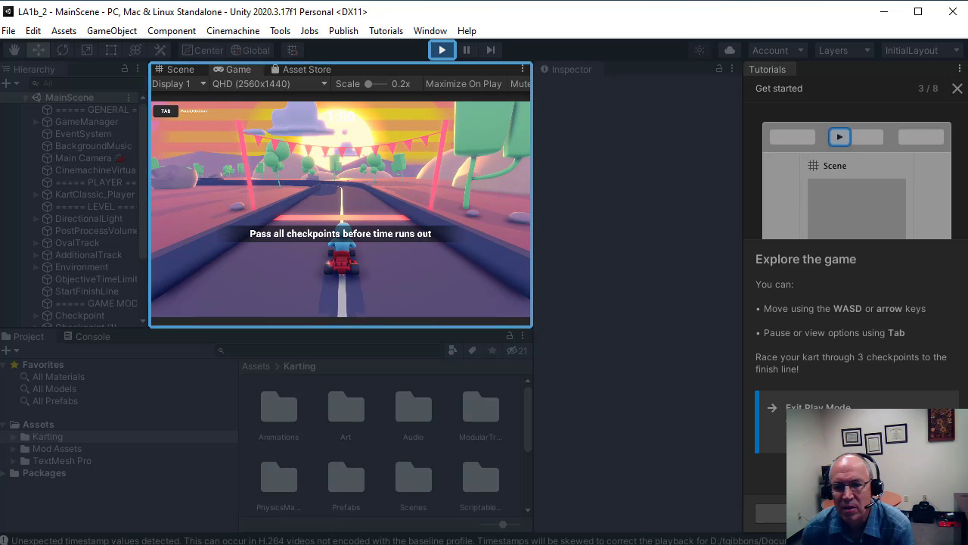
pyautogui.click(442, 50)
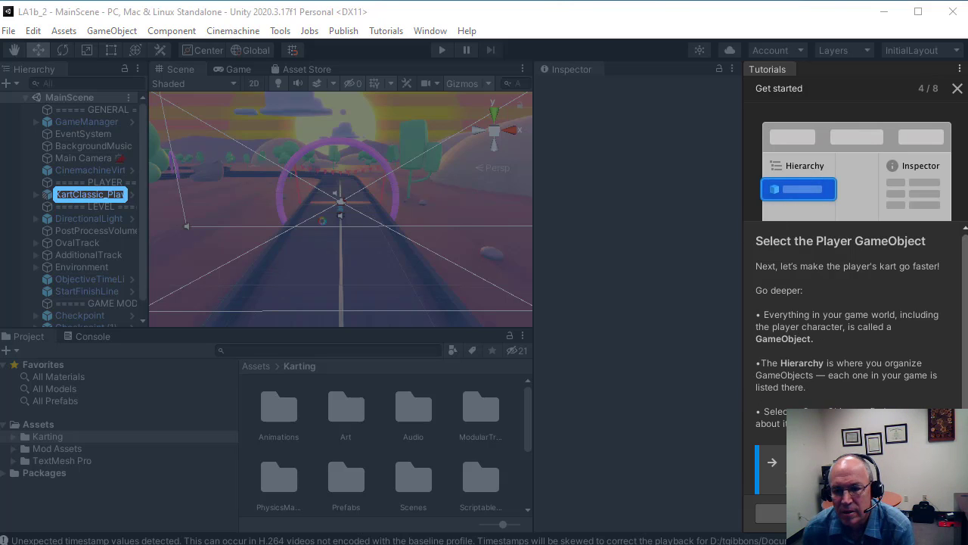
# - Change KartClassic_Player's Base Stats Top Speed from 15 to 20
pyautogui.click(96, 195)
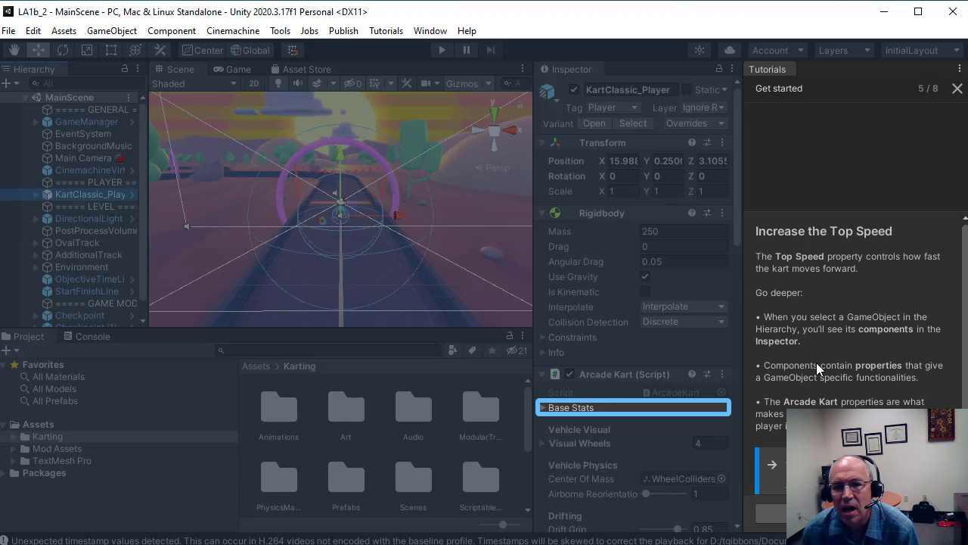
pyautogui.click(541, 407)
pyautogui.click(653, 444)
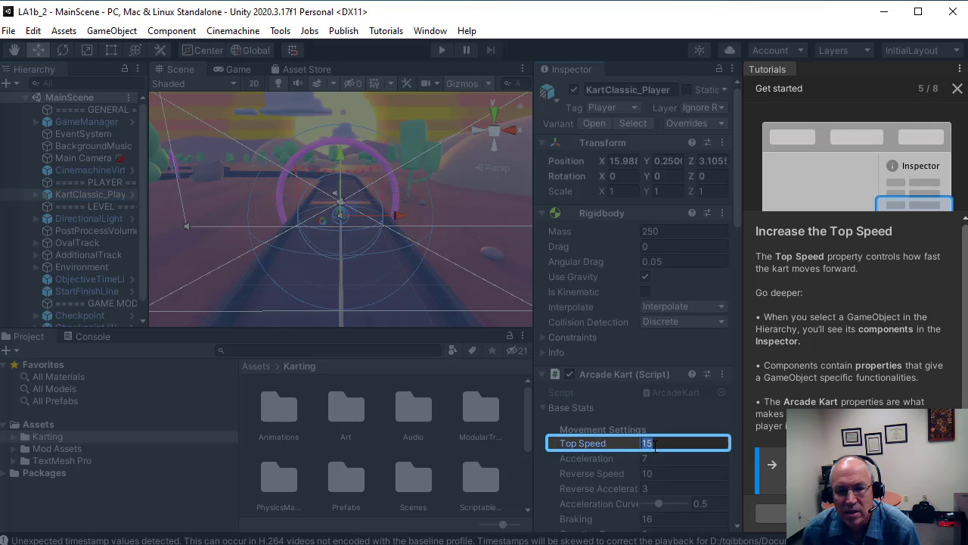
pyautogui.write('20')
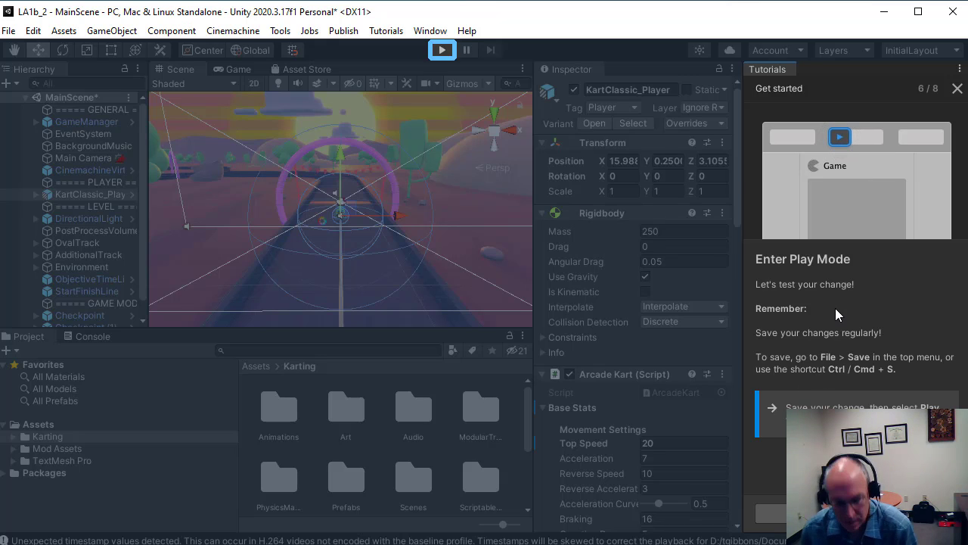
# - Save the scene, then drive the faster kart forward and right in Play Mode
pyautogui.hotkey('ctrl', 's')
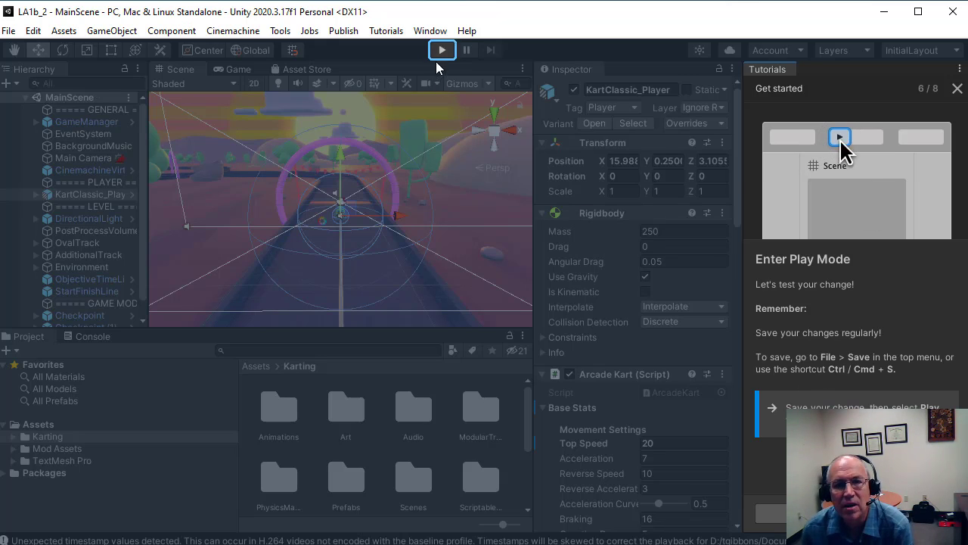
pyautogui.click(442, 51)
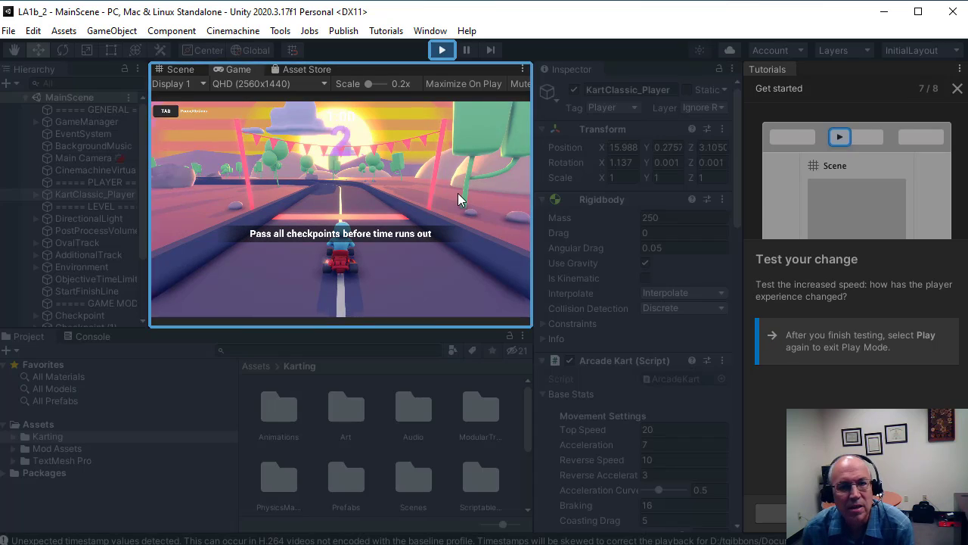
pyautogui.press('Up')
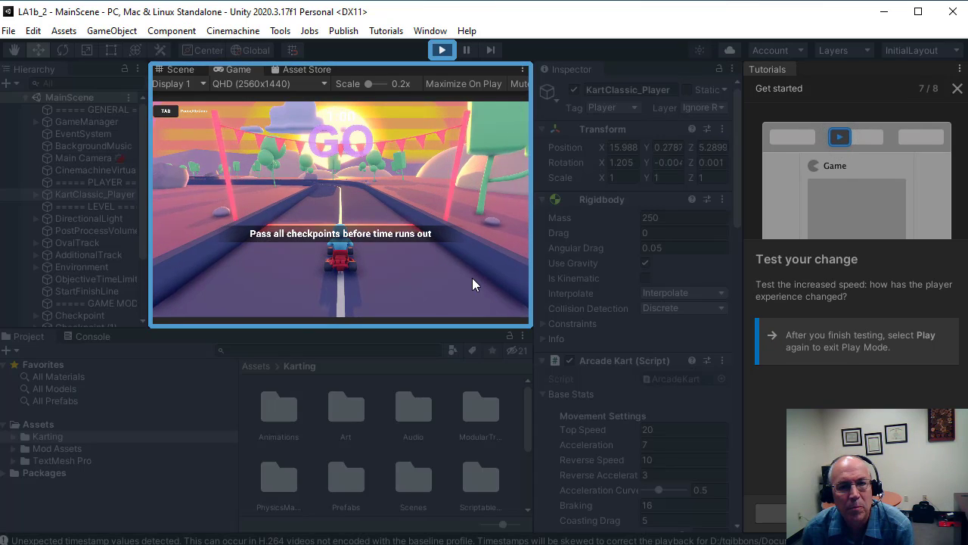
pyautogui.press('Right')
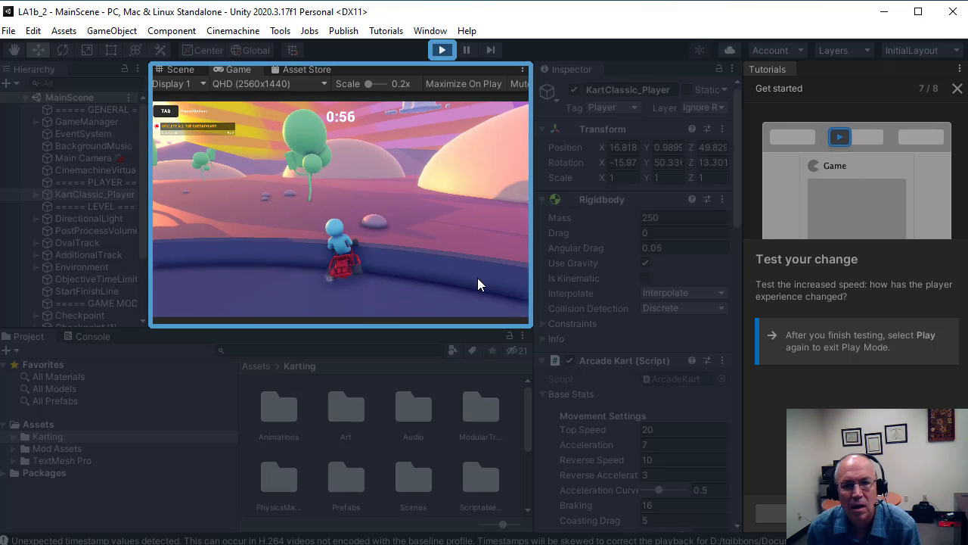
pyautogui.click(442, 50)
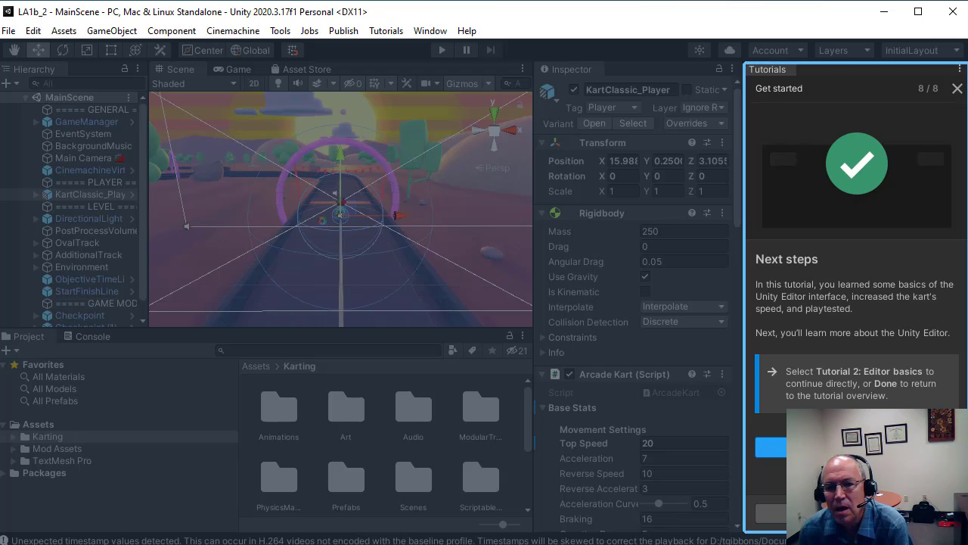
# - Finish the Next steps page and scroll the Karting tutorials list showing completed cards
pyautogui.click(857, 446)
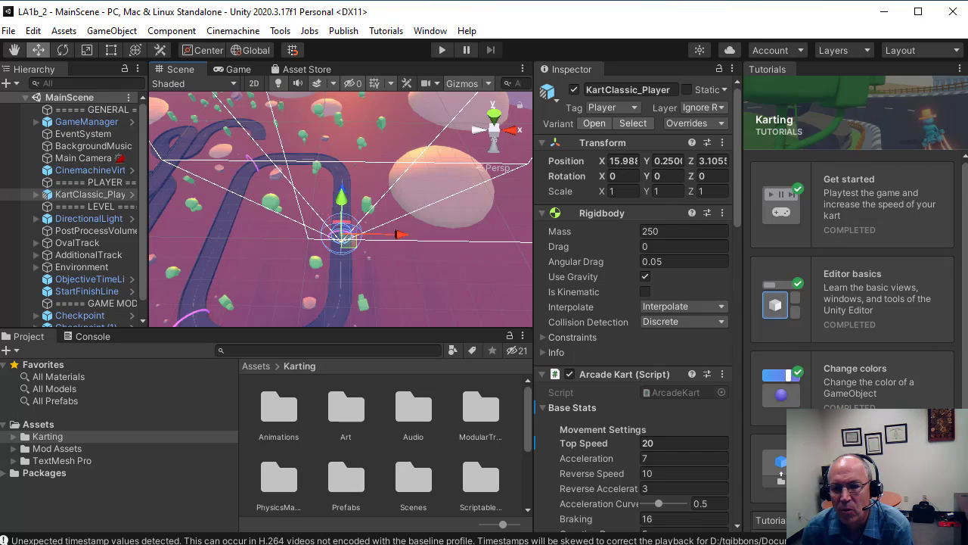
pyautogui.scroll(-2, 850, 303)
pyautogui.scroll(-2, 851, 340)
pyautogui.scroll(-2, 851, 340)
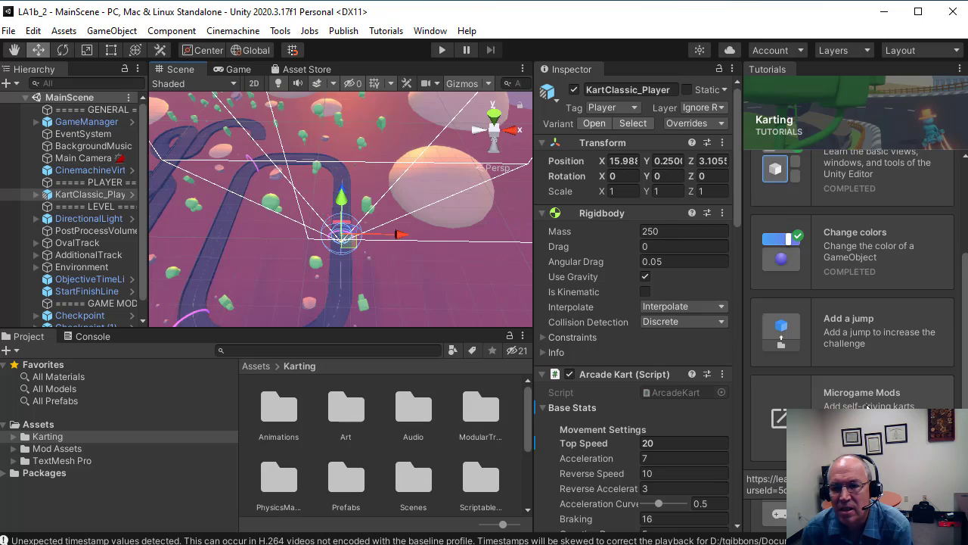
pyautogui.scroll(-1, 867, 406)
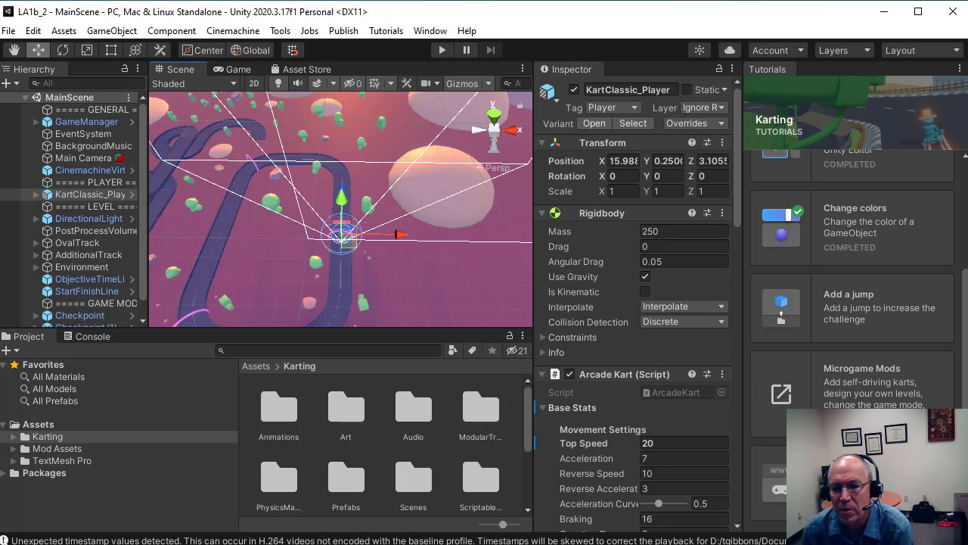